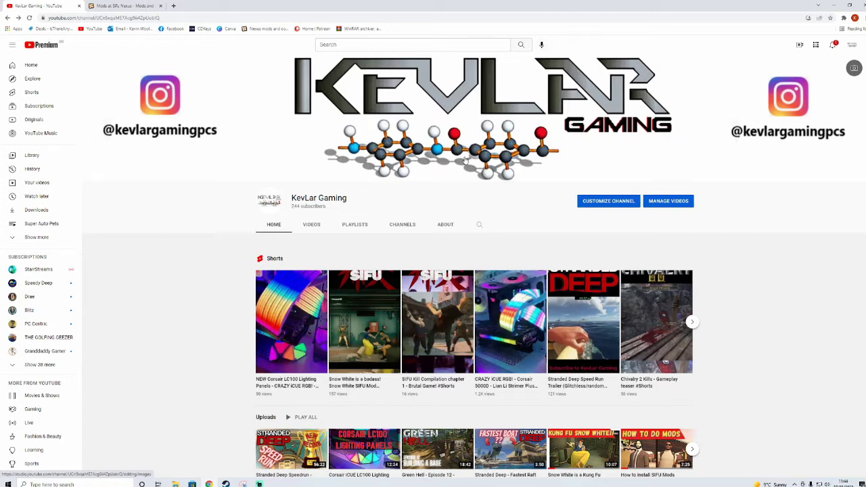
scroll(466, 163, down, 3)
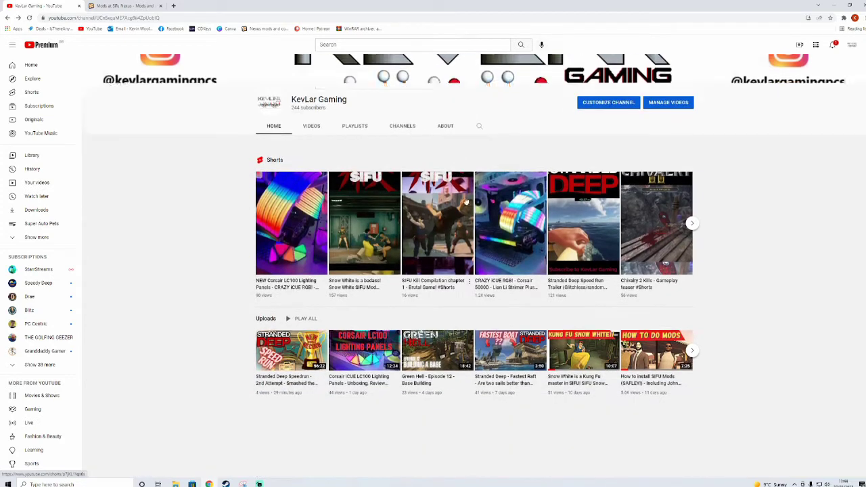
mouse_move(651, 286)
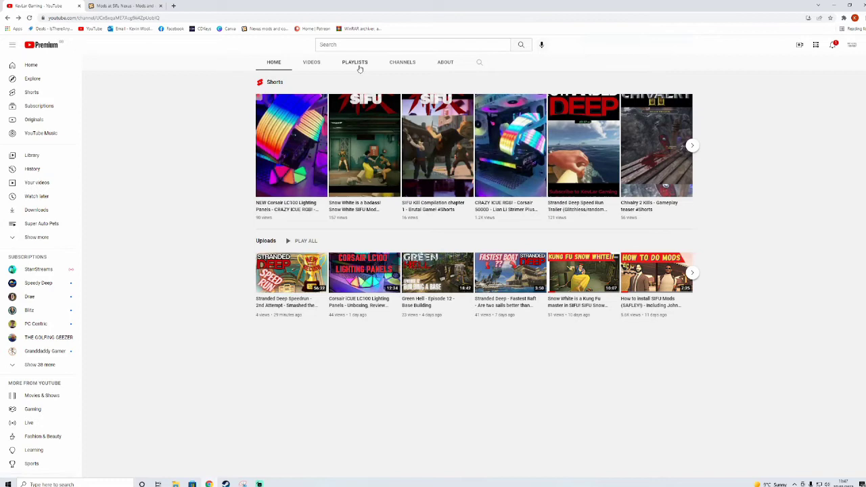
- Switch to Nexus Mods, search its games for SIFU and open the Sifu mod list
click(126, 7)
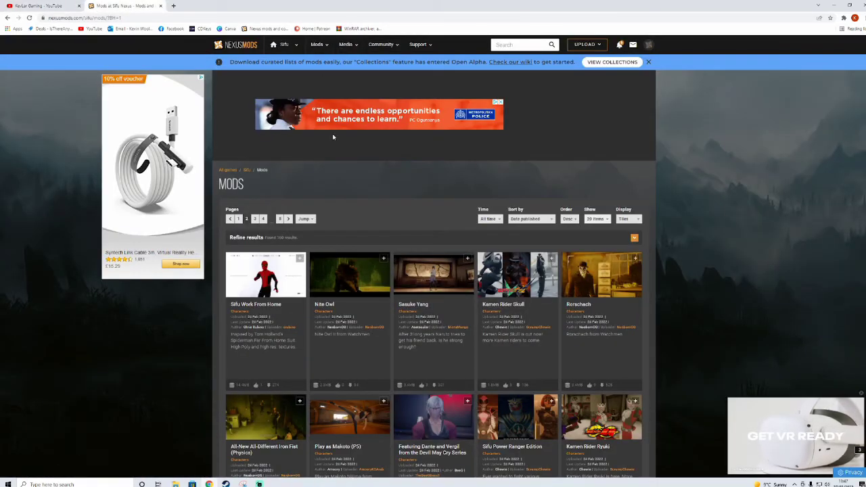
click(526, 46)
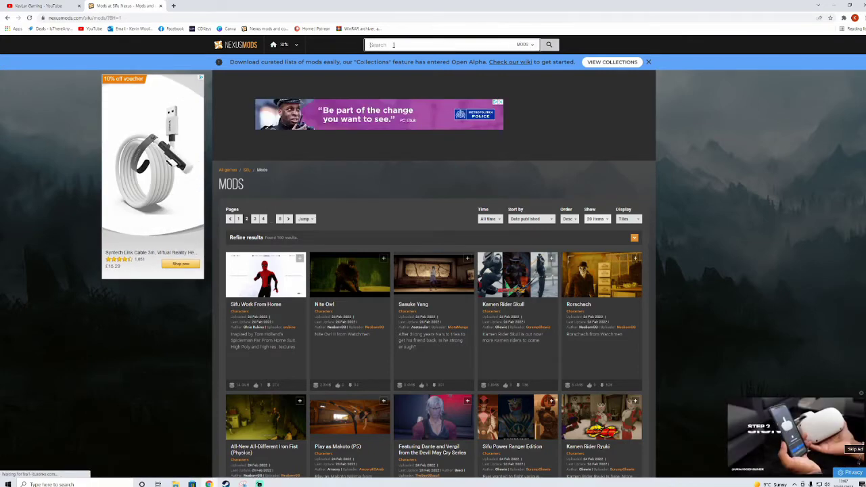
click(526, 46)
click(523, 67)
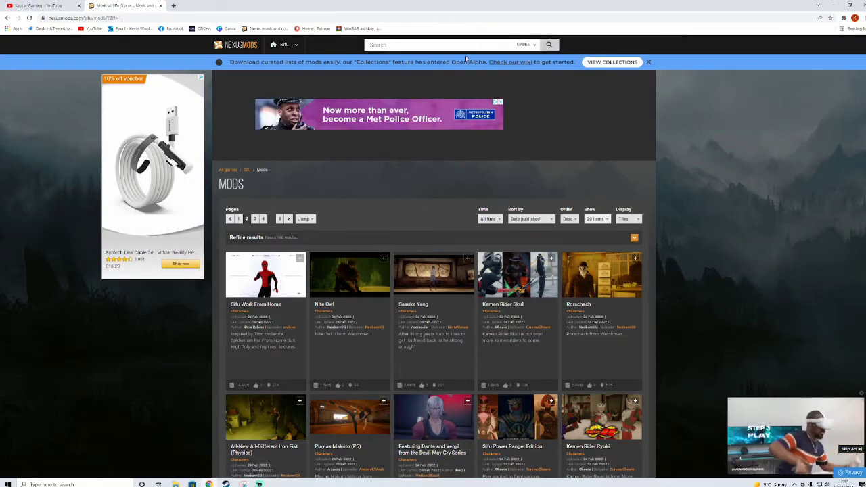
text(SIFU)
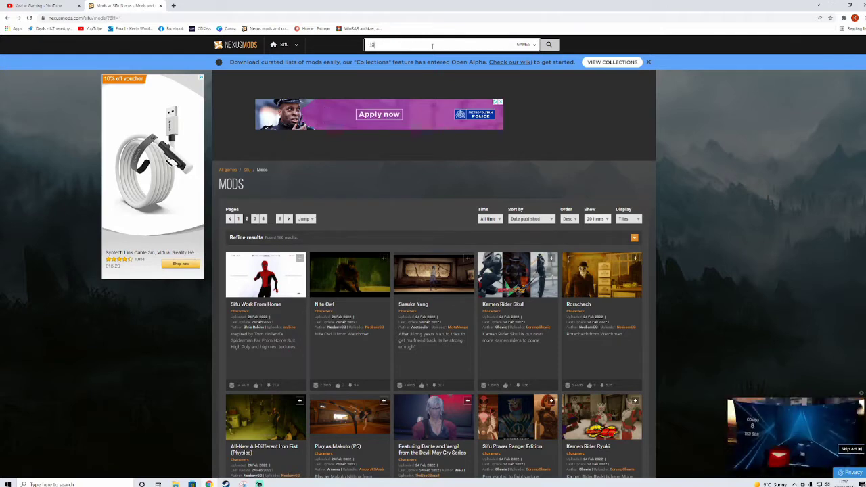
click(549, 45)
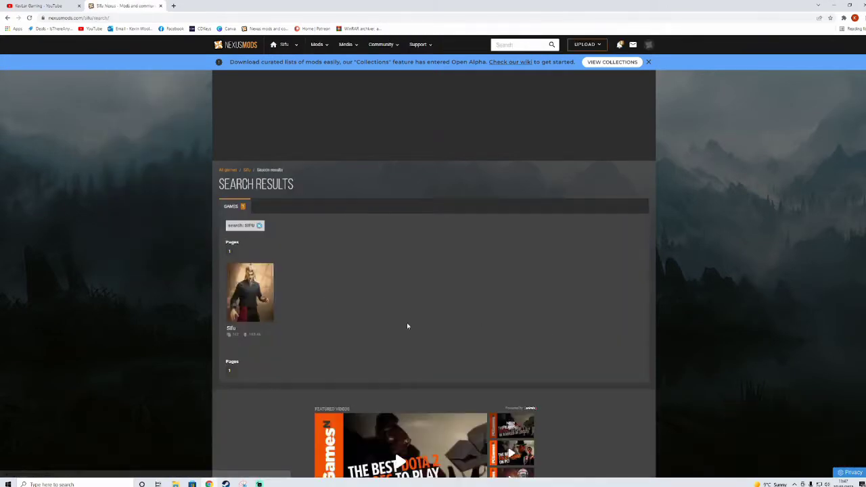
click(249, 295)
click(621, 282)
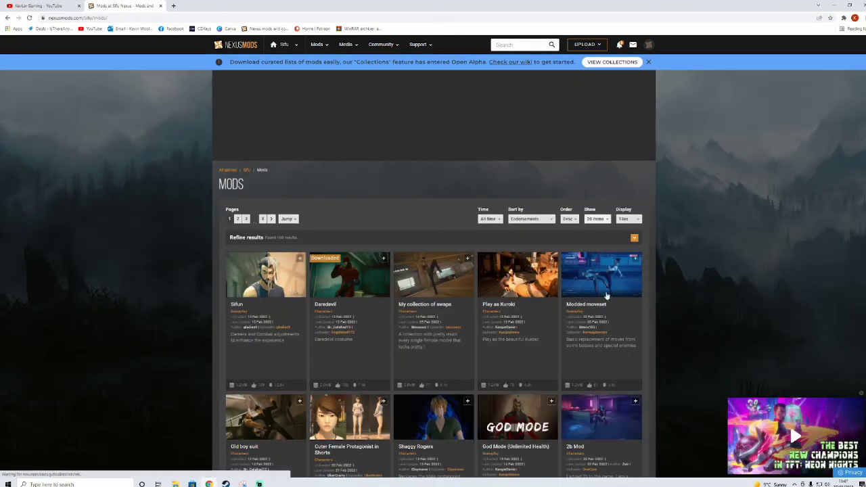
- Browse the Sifu mods through to the second page and open the "Play as Bruce Lee (Includes Moveset)" mod
scroll(393, 286, down, 1)
scroll(393, 282, down, 1)
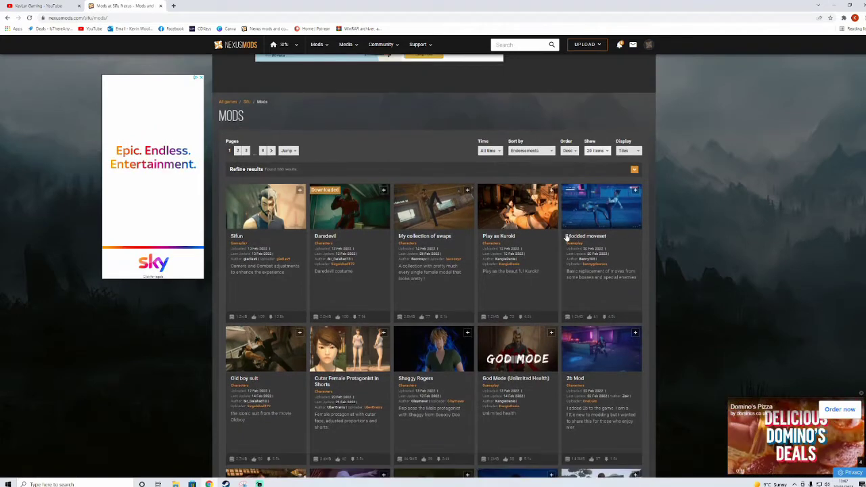
scroll(344, 251, down, 3)
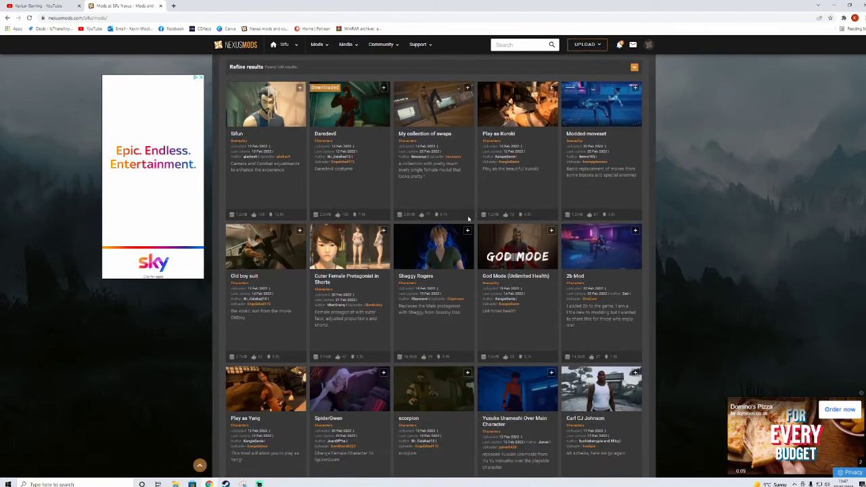
scroll(412, 236, down, 1)
scroll(443, 167, down, 3)
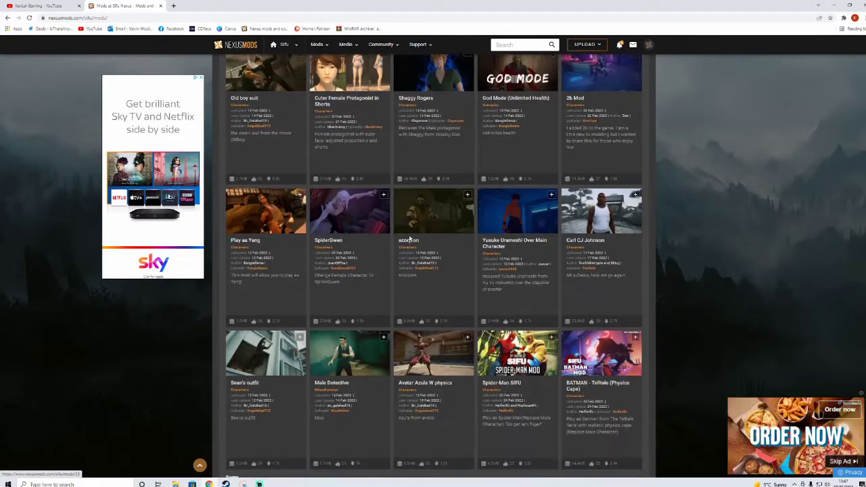
scroll(443, 167, down, 3)
scroll(444, 167, down, 1)
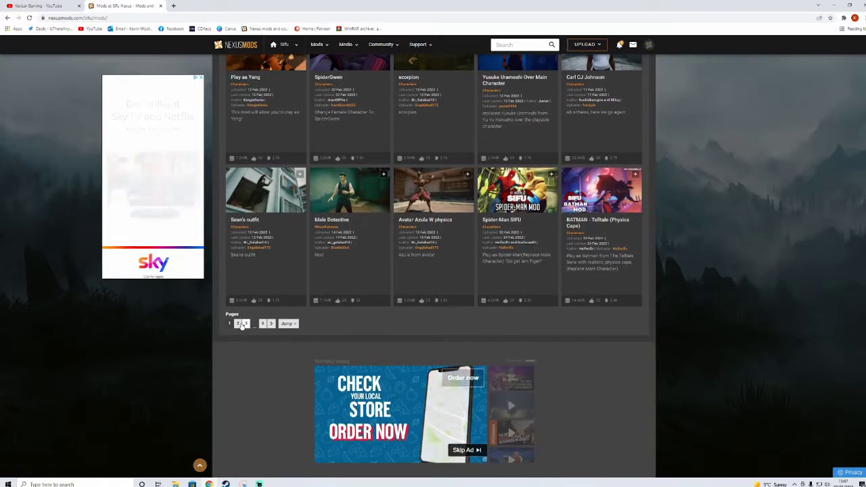
click(240, 320)
scroll(292, 248, down, 1)
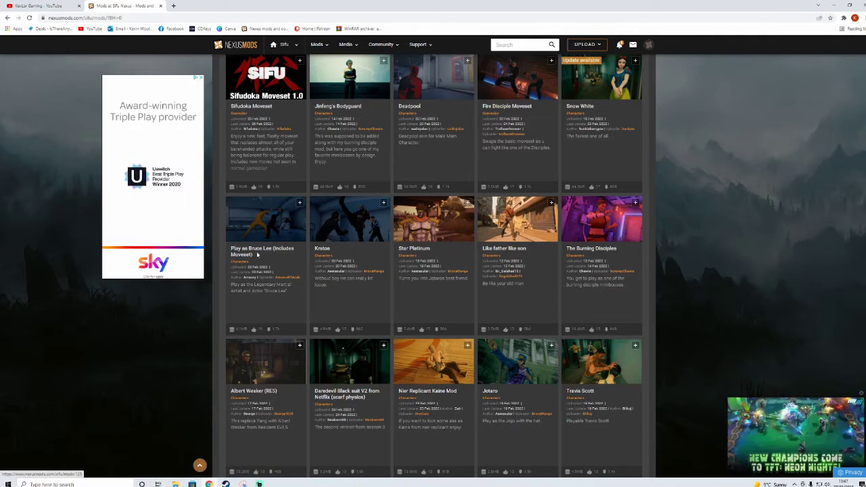
click(291, 239)
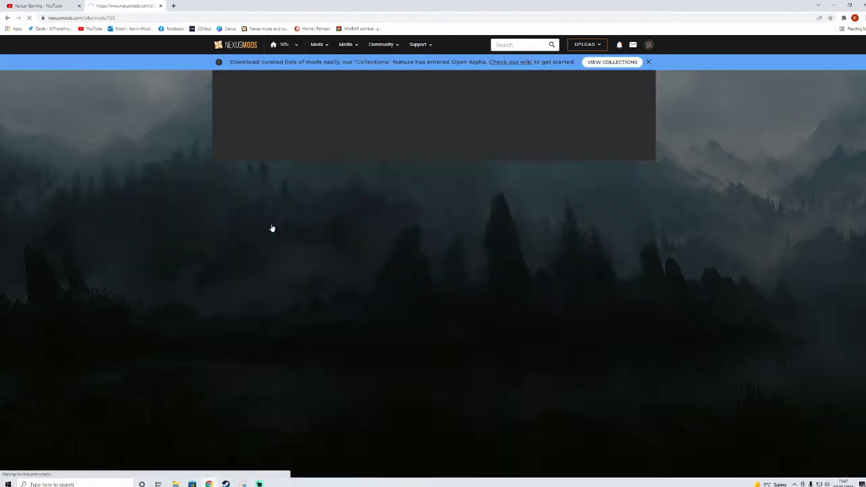
- Download the "Bruce Lee with Moveset" main file manually, using the free slow download
scroll(420, 237, down, 1)
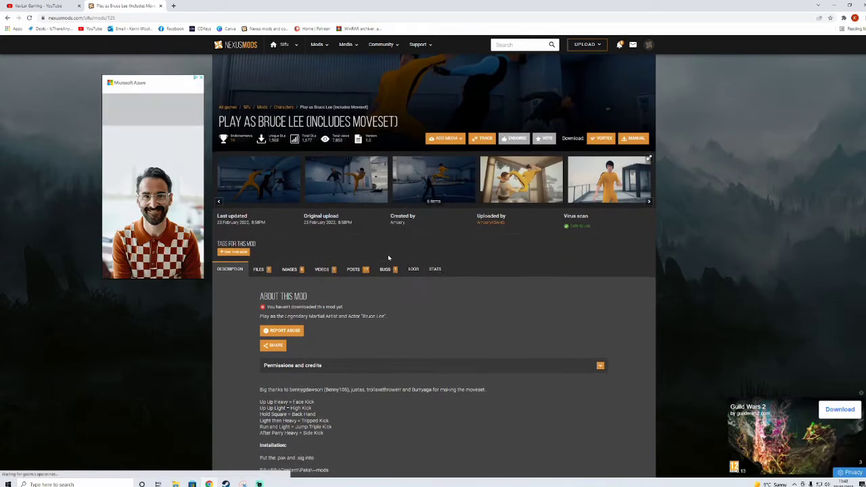
click(260, 270)
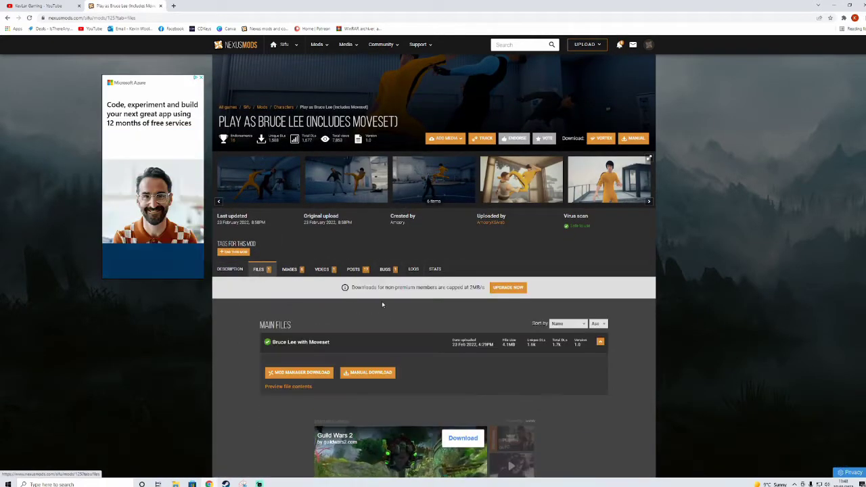
scroll(382, 301, down, 1)
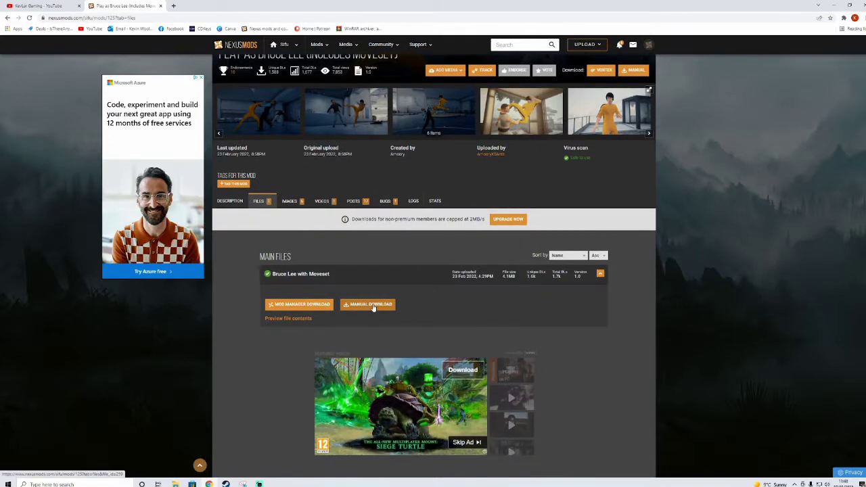
click(373, 308)
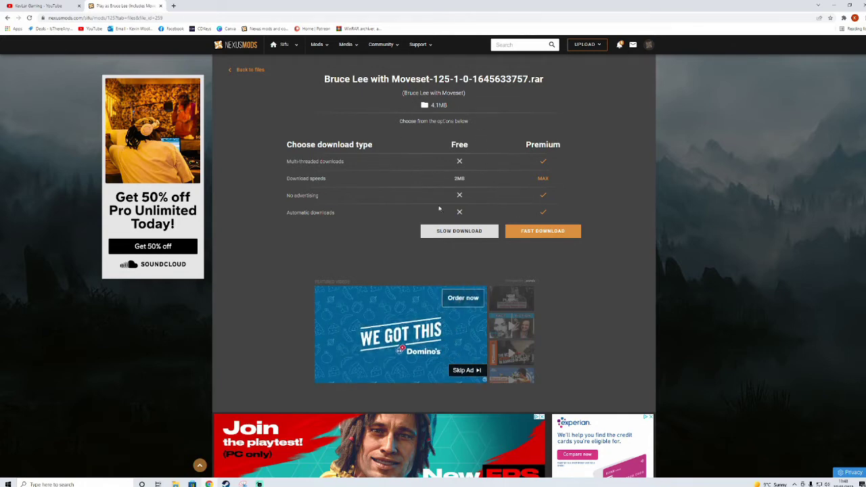
click(459, 232)
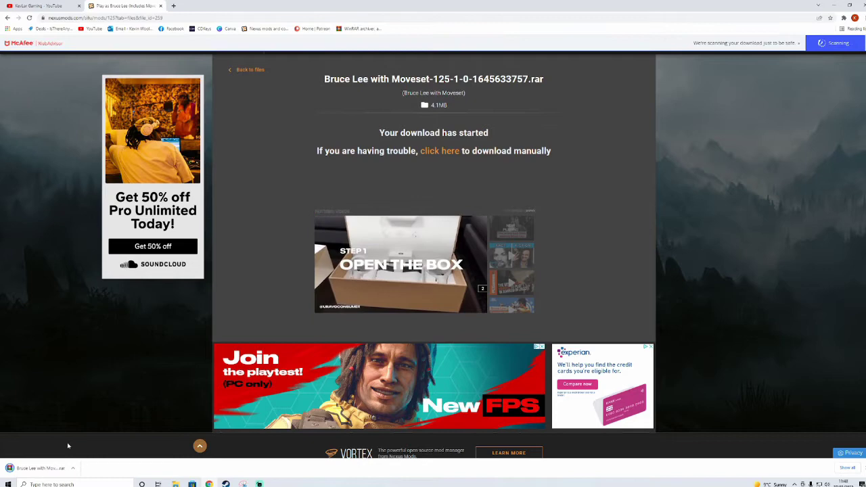
- Open the downloaded Bruce Lee archive in WinRAR and select its four .pak and .sig files for copying
click(37, 471)
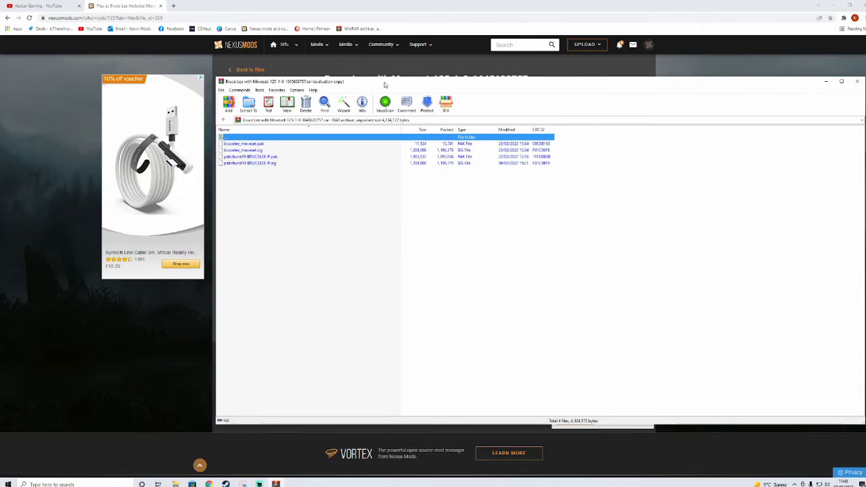
drag(385, 82, 358, 120)
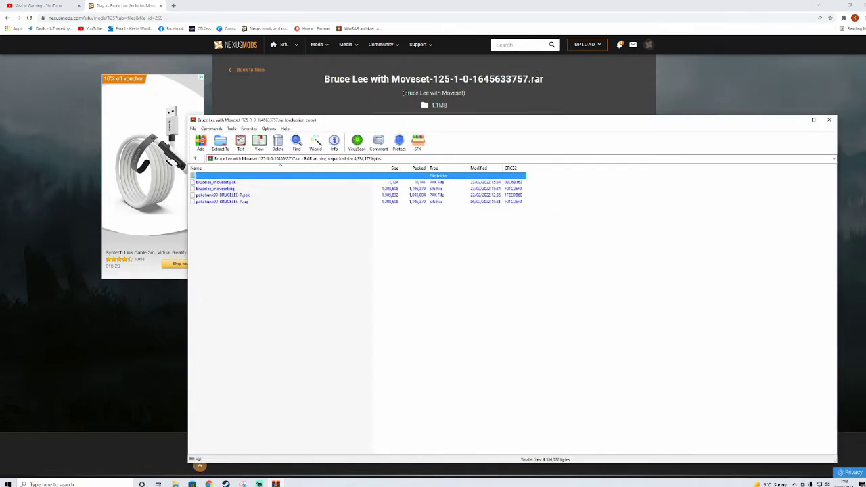
click(243, 182)
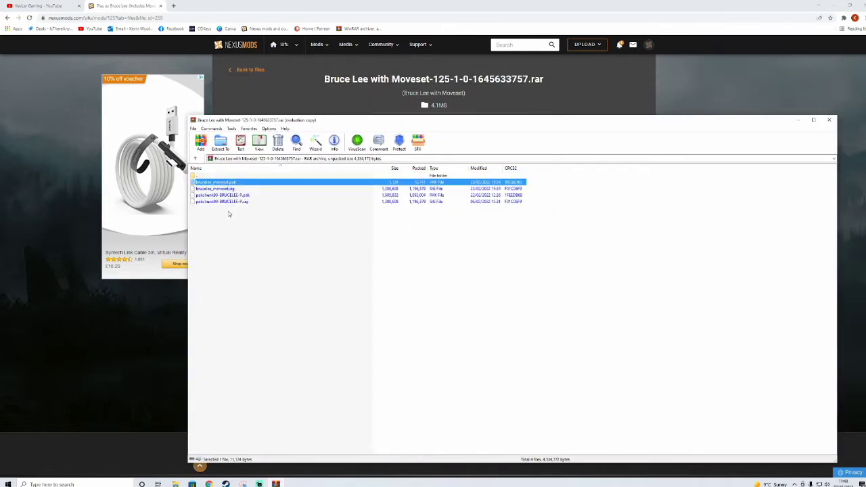
shift+click(230, 203)
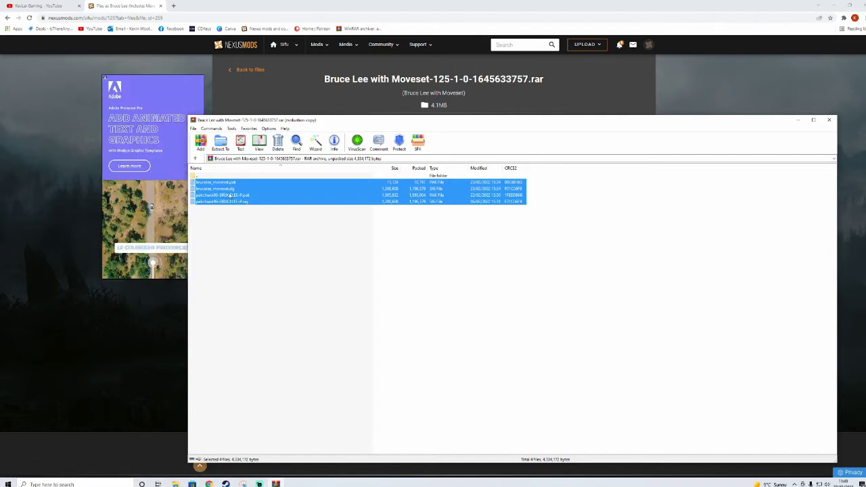
- Switch to File Explorer and paste the four mod files into Games\Sifu\Sifu\Content\Paks on the D: drive
click(174, 485)
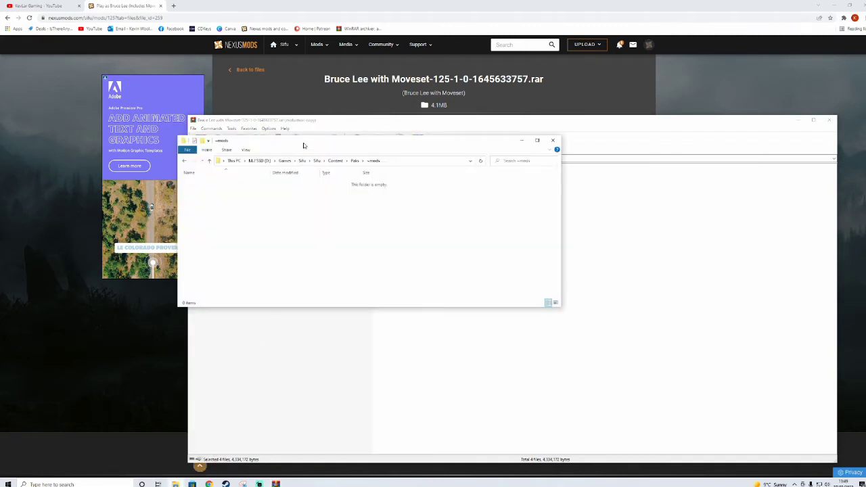
drag(304, 144, 335, 229)
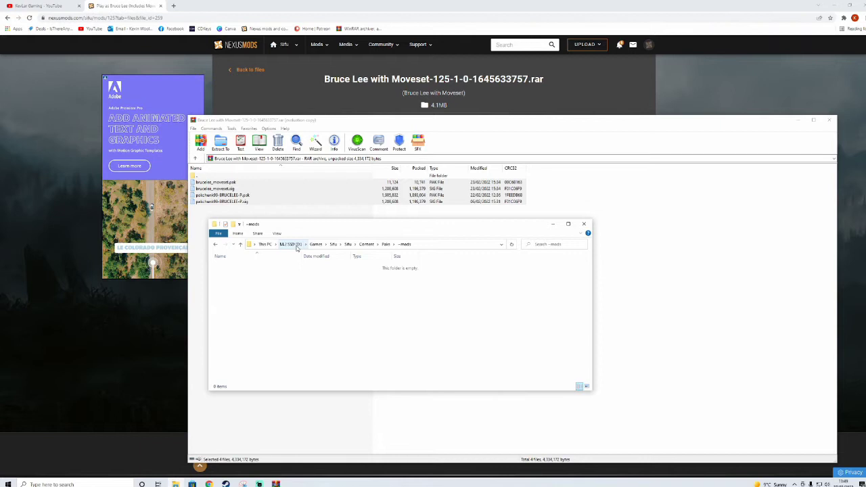
click(335, 245)
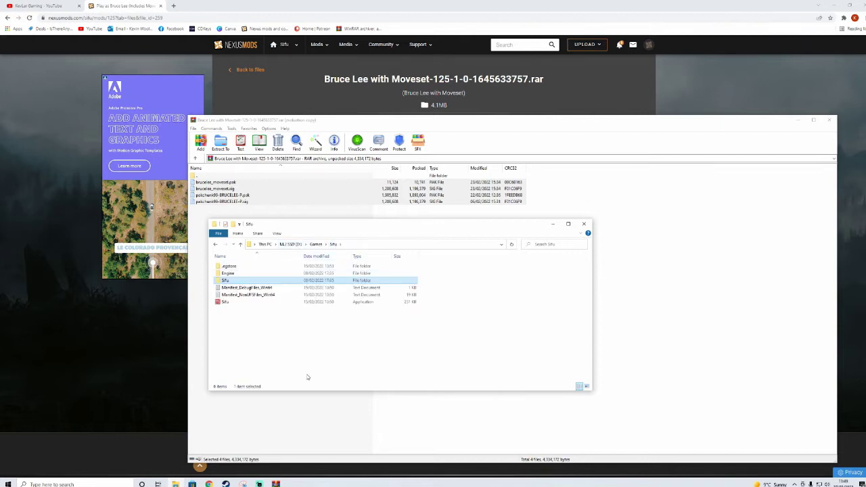
double_click(228, 279)
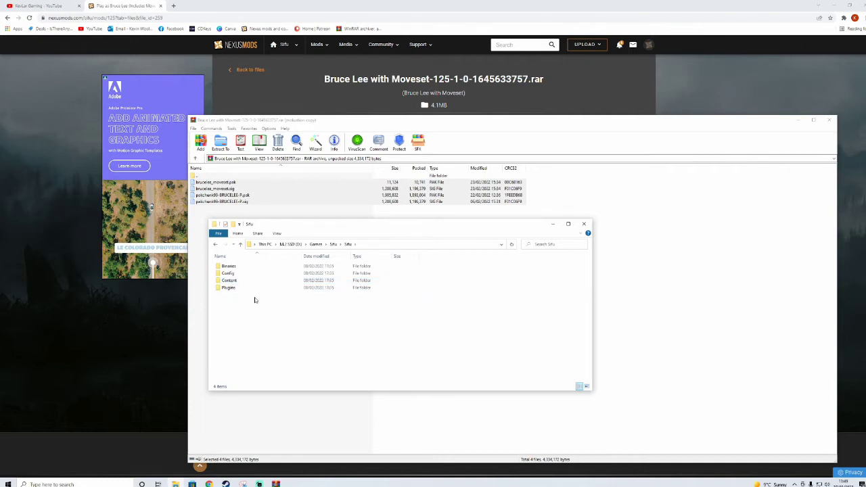
double_click(238, 280)
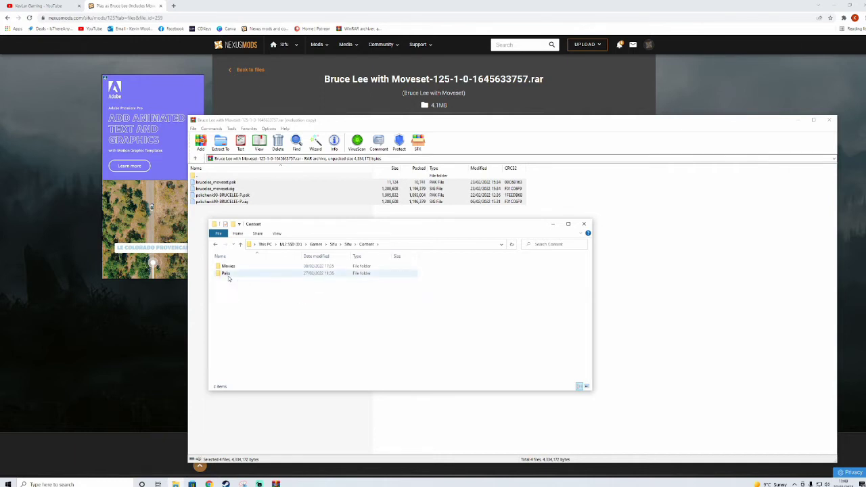
double_click(227, 274)
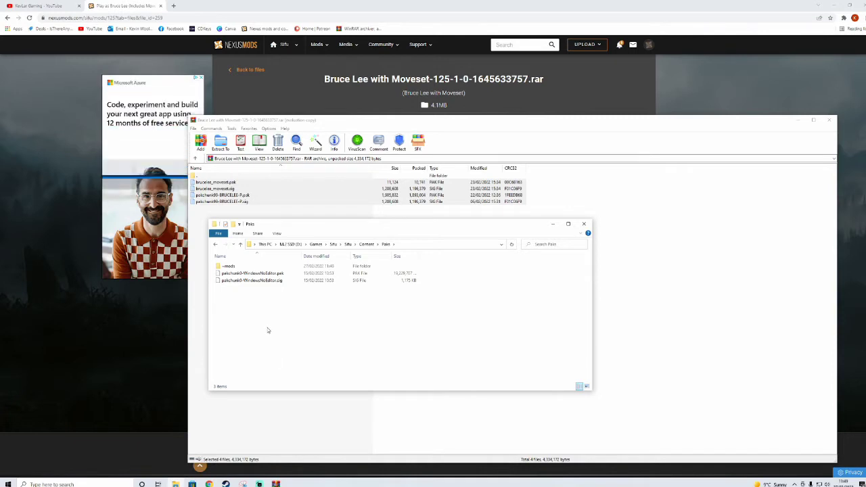
key(ctrl+v)
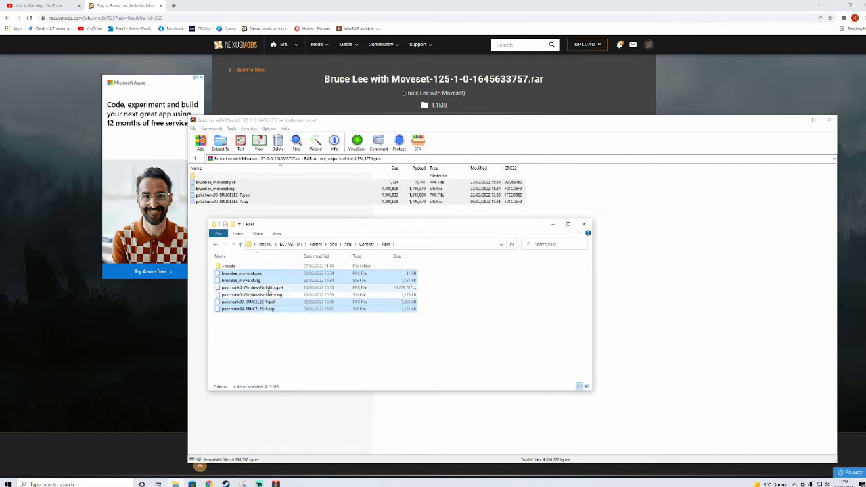
click(270, 322)
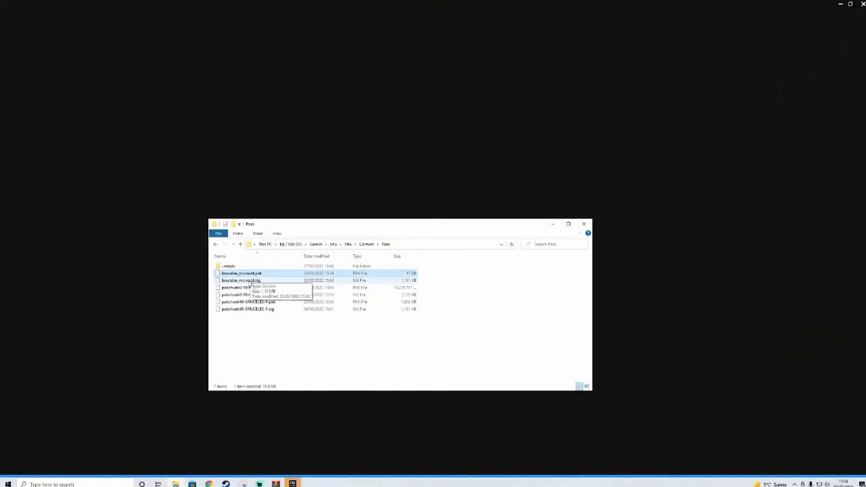
- Delete the two brucelee_moveset files and the two pakchunk99-BRUCELEE-P files from the Paks folder
ctrl+click(248, 302)
ctrl+click(247, 309)
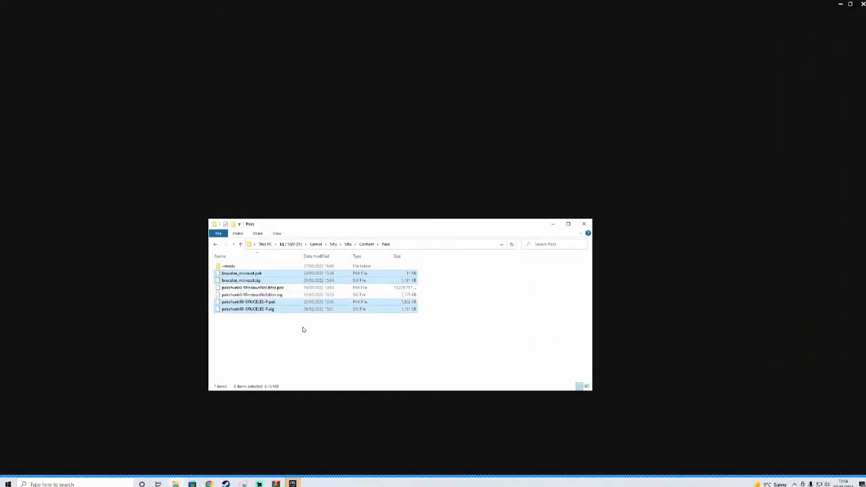
key(Delete)
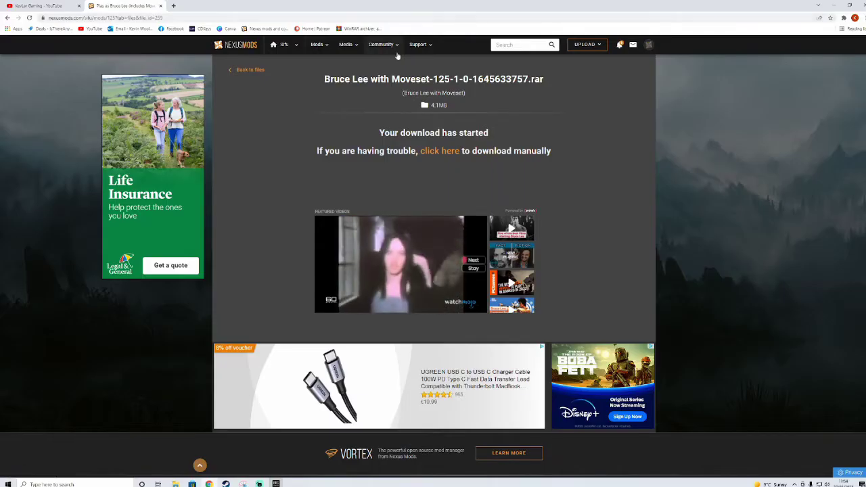
- Open the Patreon home feed and browse the creator posts offering Sifu mods
click(308, 29)
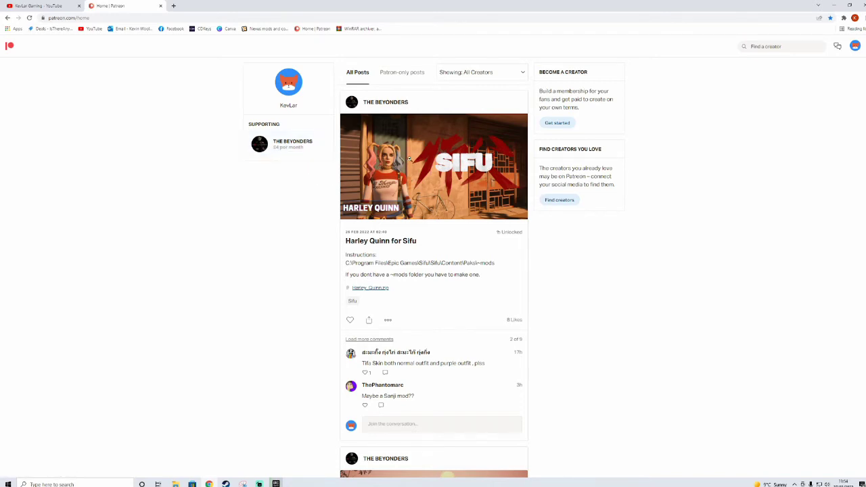
scroll(423, 181, down, 20)
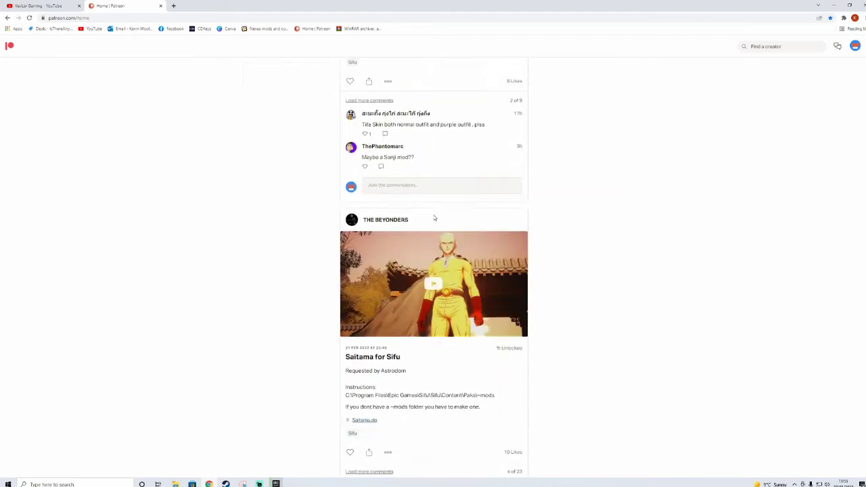
- Look through THE BEYONDERS' Sifu skin posts, including Saitama, Black Panther, Chief Hopper, John Wick and Rock Lee, and return to the newest post
scroll(427, 218, down, 20)
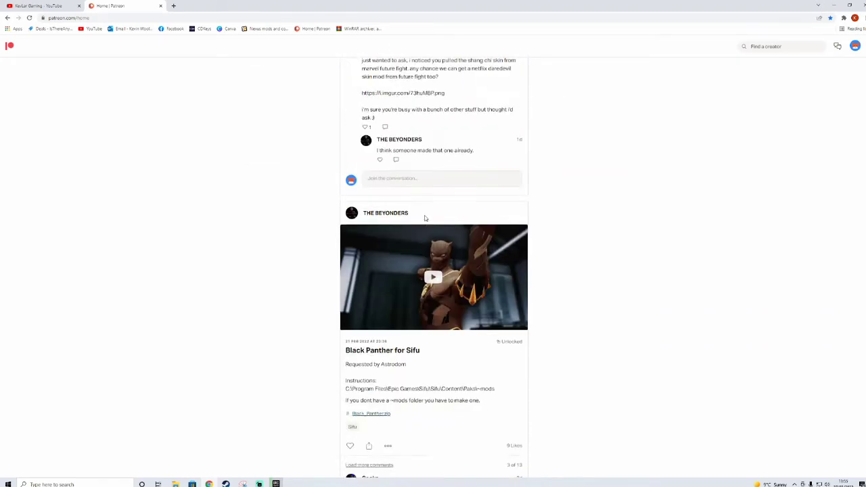
scroll(431, 225, down, 20)
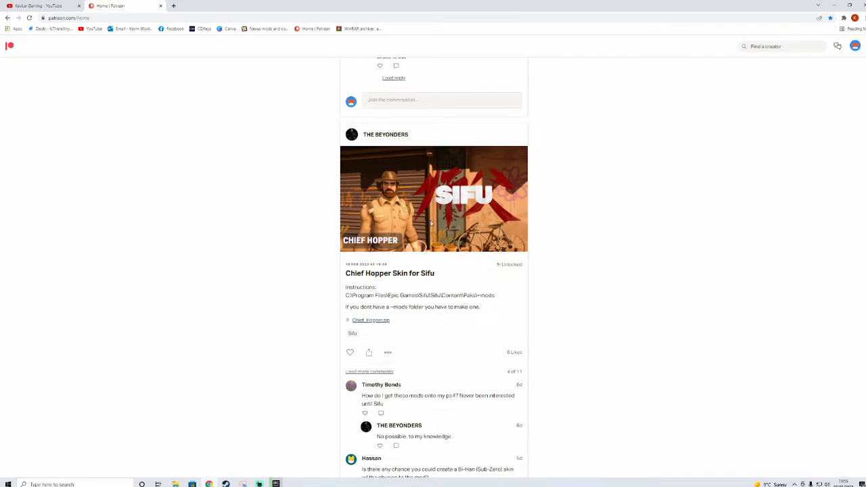
scroll(437, 226, down, 4)
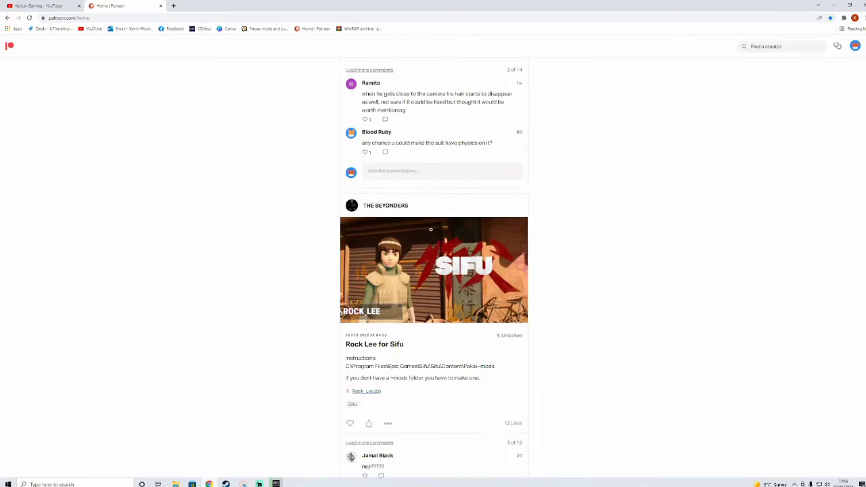
scroll(426, 231, up, 3)
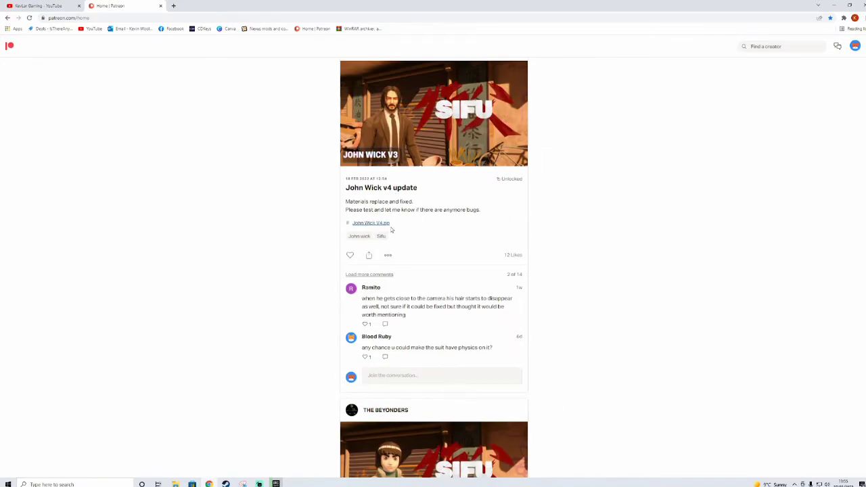
scroll(433, 230, down, 2)
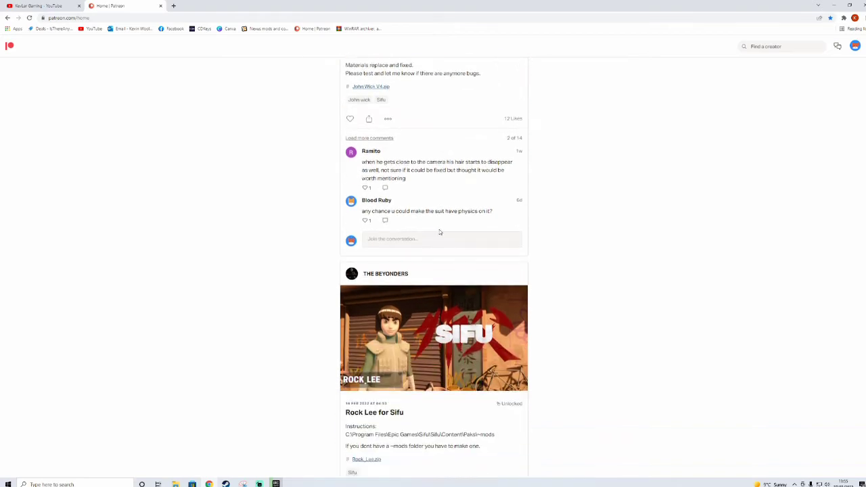
scroll(437, 231, up, 15)
scroll(394, 231, up, 20)
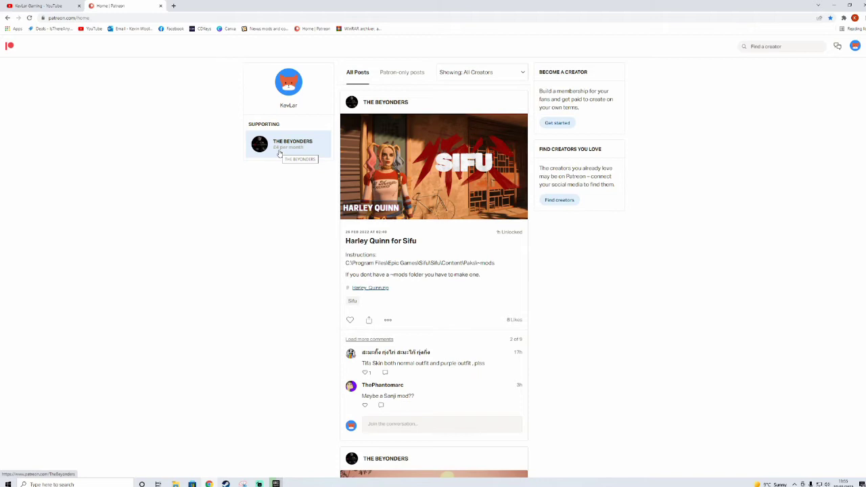
- Download Harley_Quinn.zip from the Harley Quinn for Sifu post and open the archive's Harley folder in WinRAR
click(378, 291)
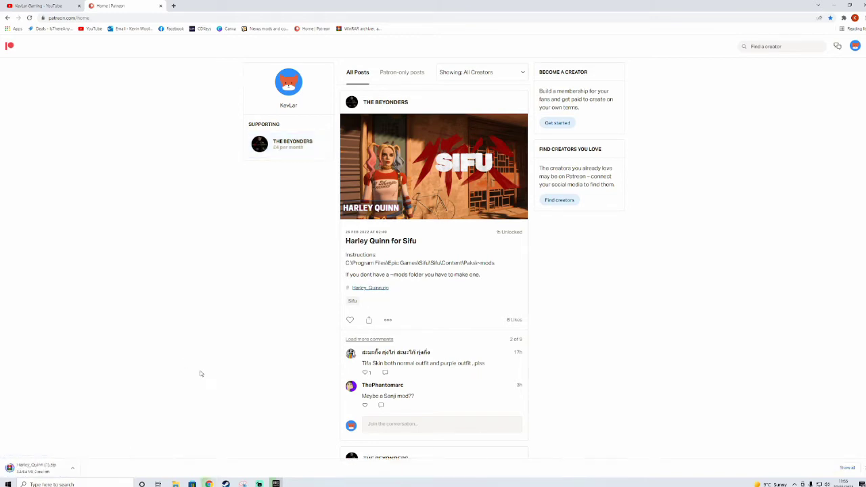
click(14, 468)
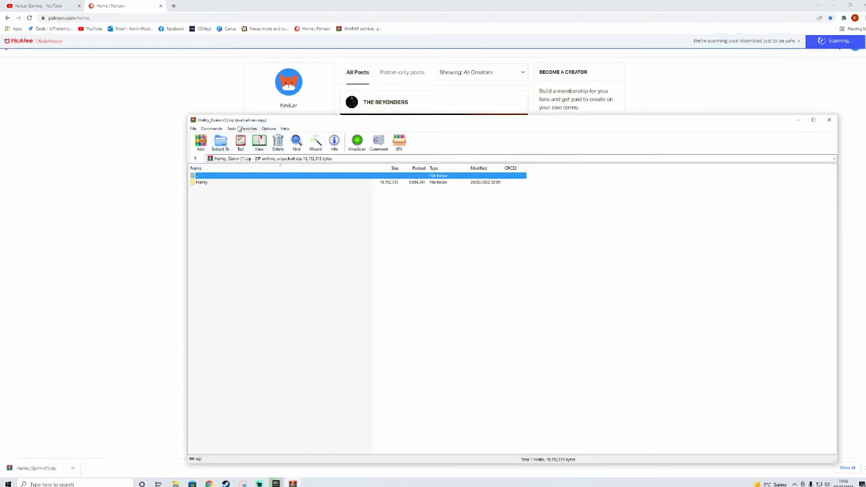
double_click(201, 183)
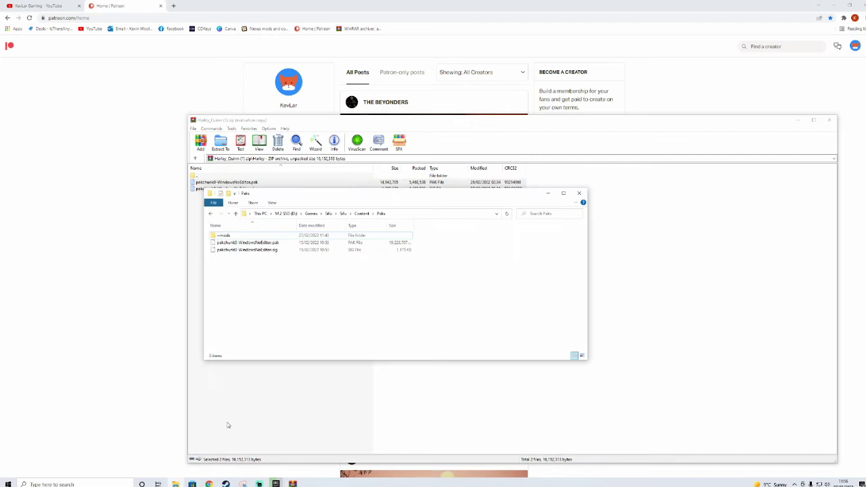
- Paste the copied Harley Quinn .pak and .sig files into the ~mods folder inside Paks, and switch to the Epic Games Launcher
drag(346, 200, 315, 209)
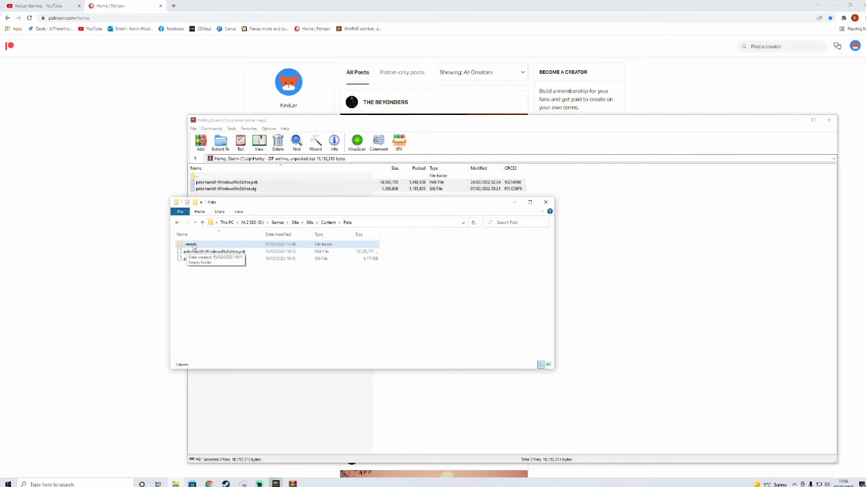
double_click(193, 245)
key(ctrl+v)
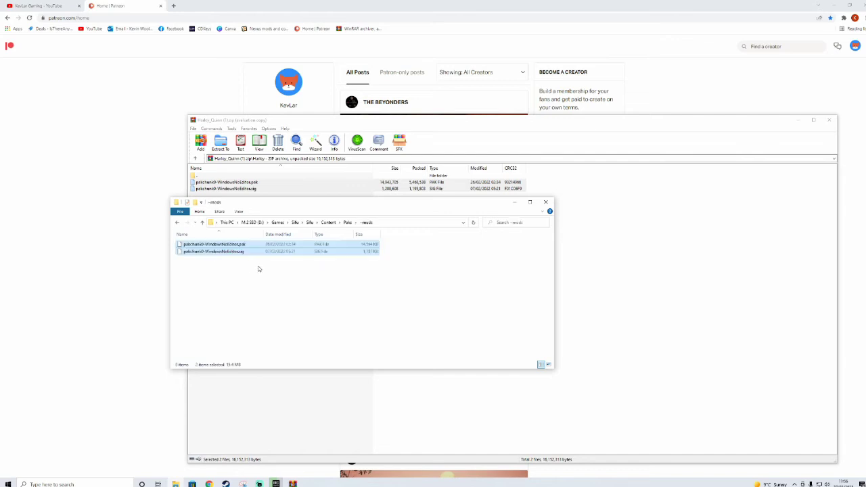
click(361, 287)
mouse_move(339, 203)
mouse_down()
mouse_move(357, 217)
mouse_move(352, 208)
mouse_up()
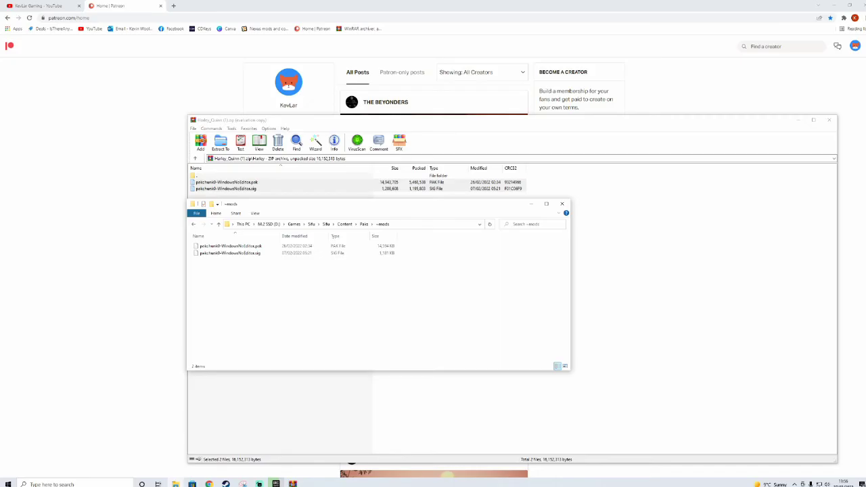
click(275, 483)
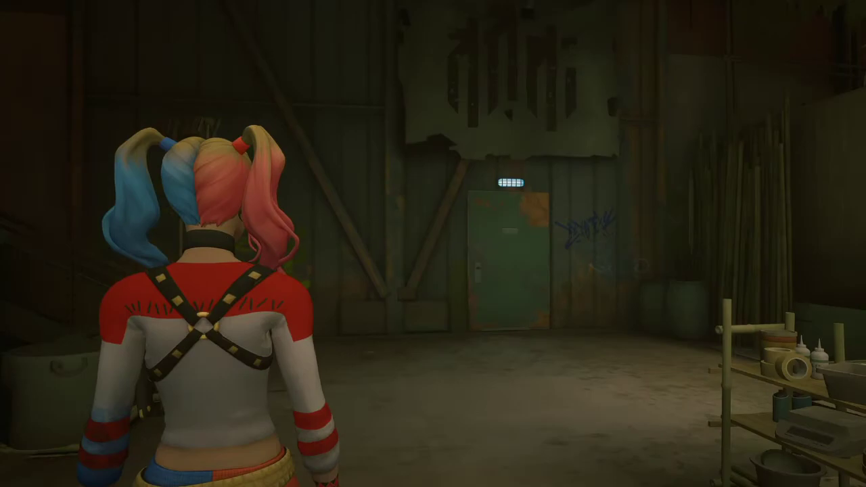
key(s)
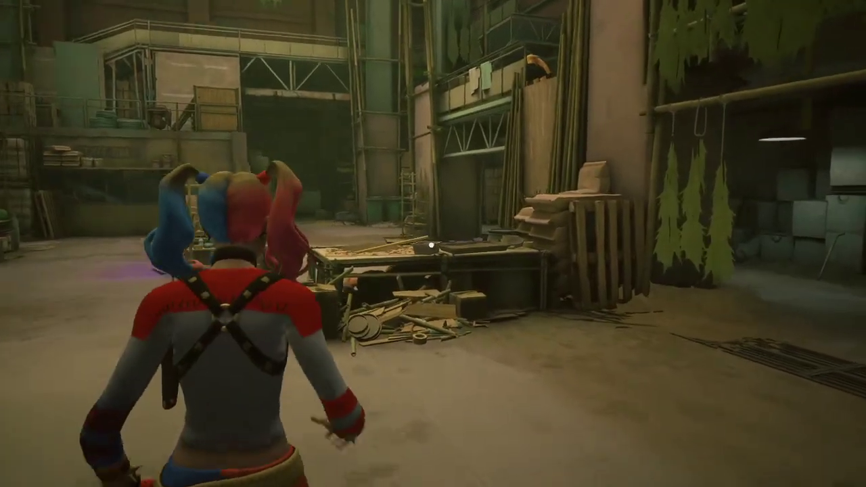
key(d)
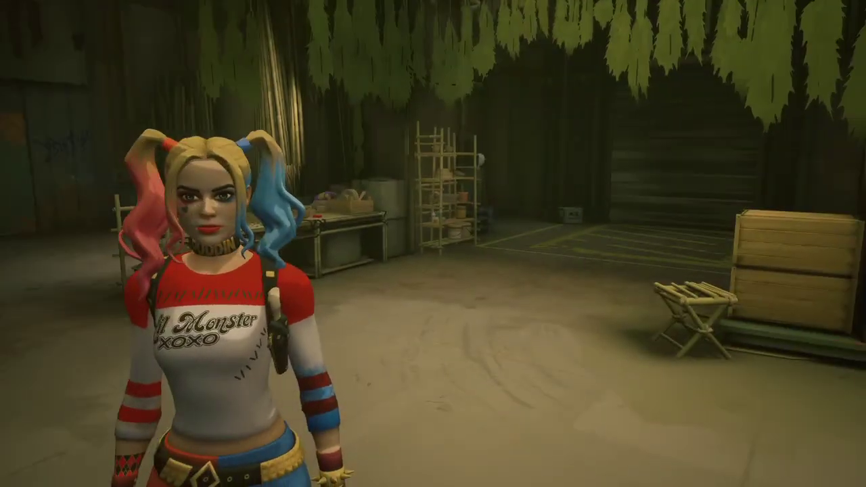
key(w)
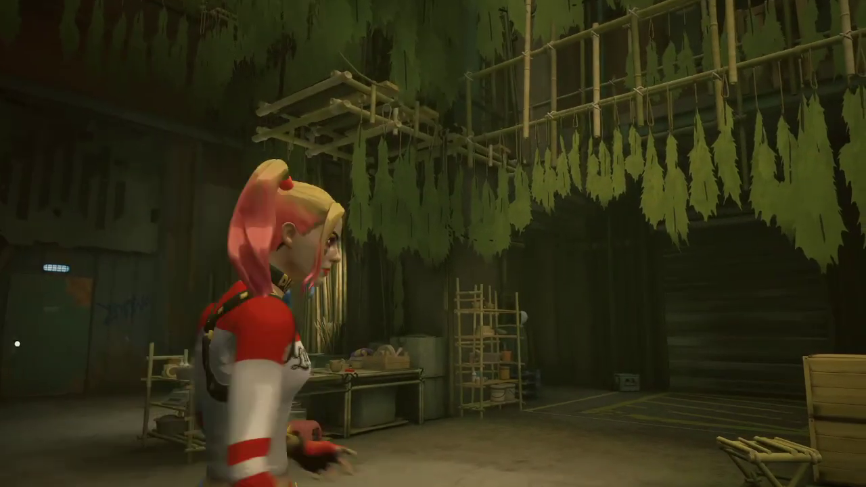
key(s)
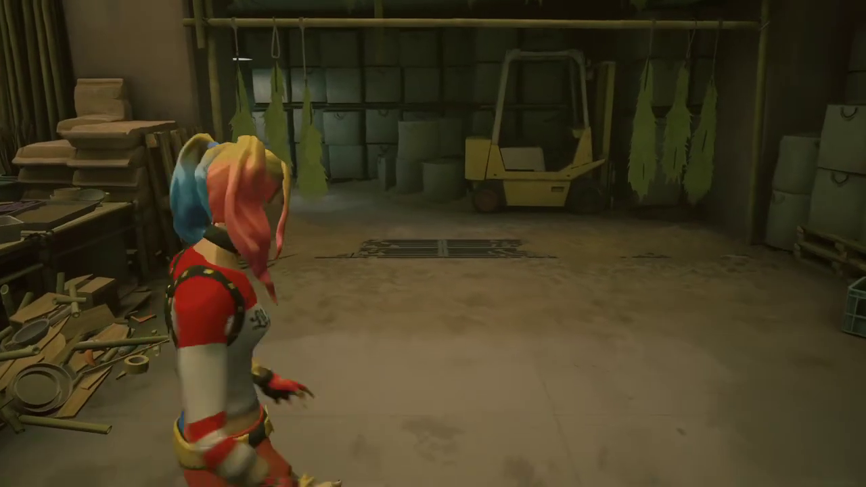
key(w)
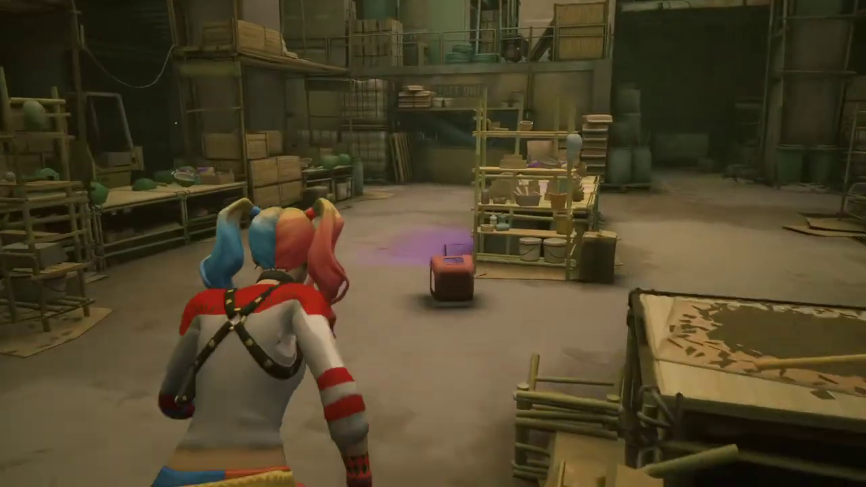
key(w)
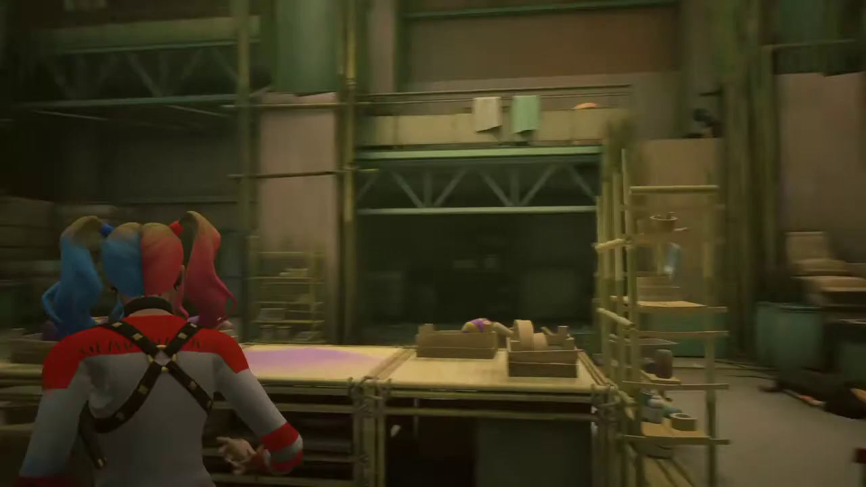
key(s)
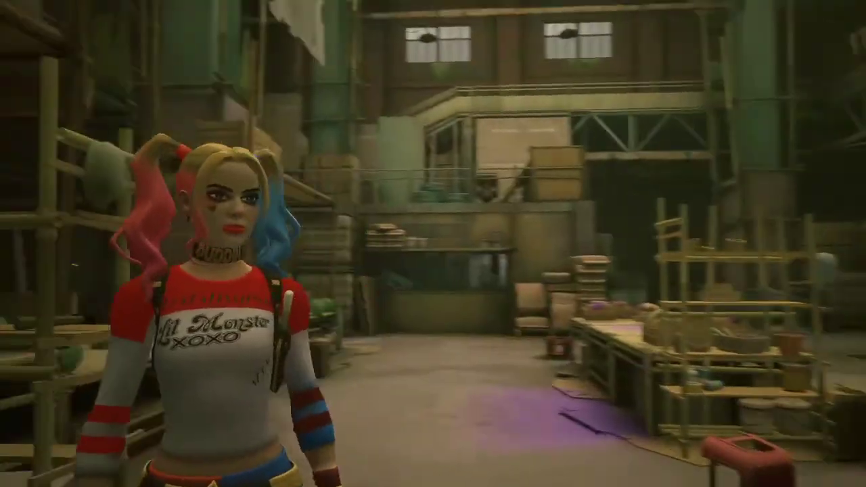
key(s)
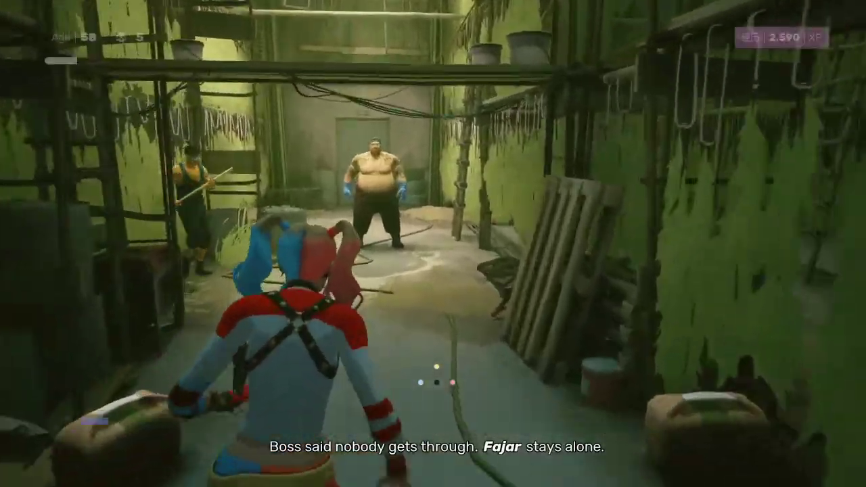
key(w)
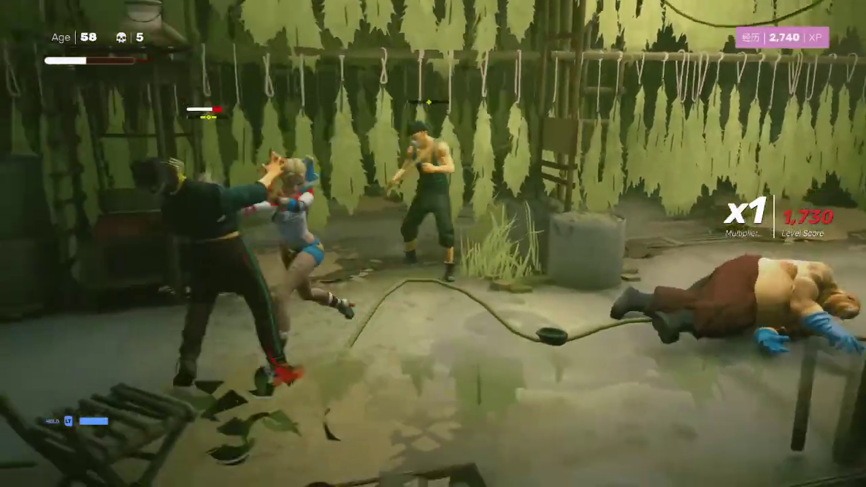
key(w)
key(w)
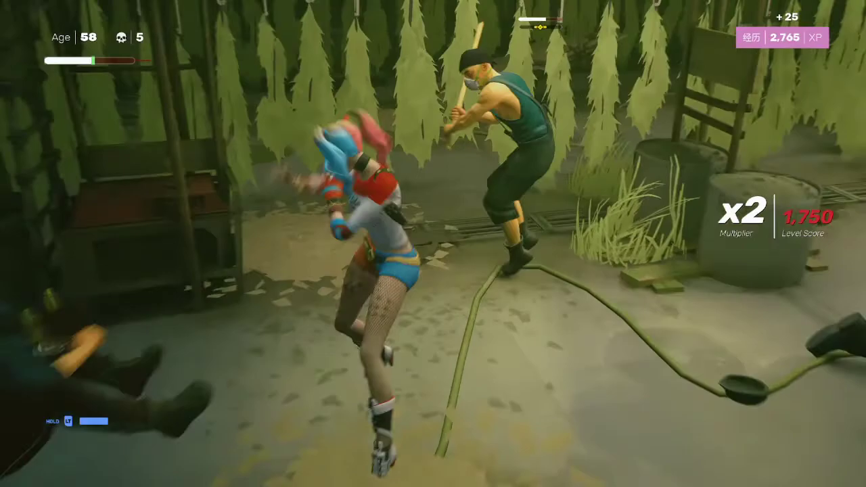
key(w)
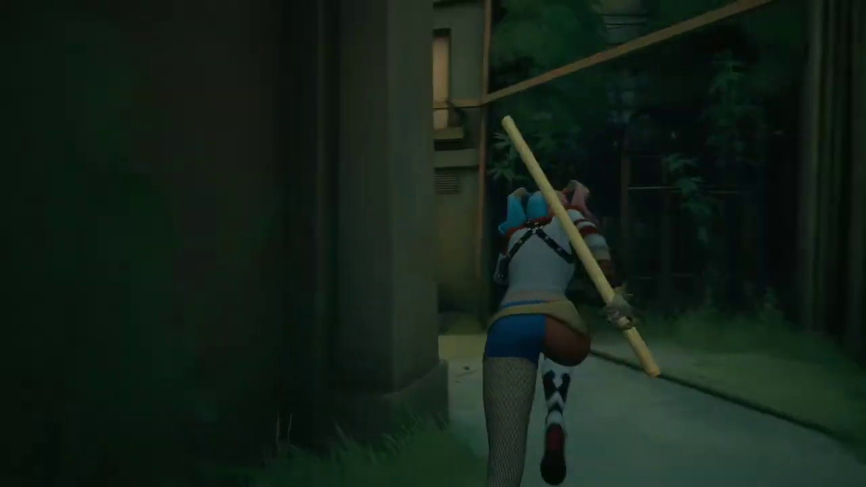
key(w)
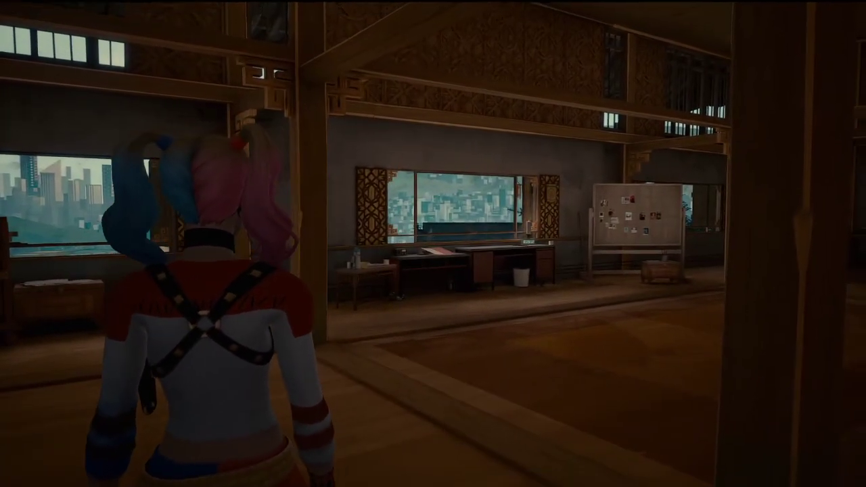
key(w)
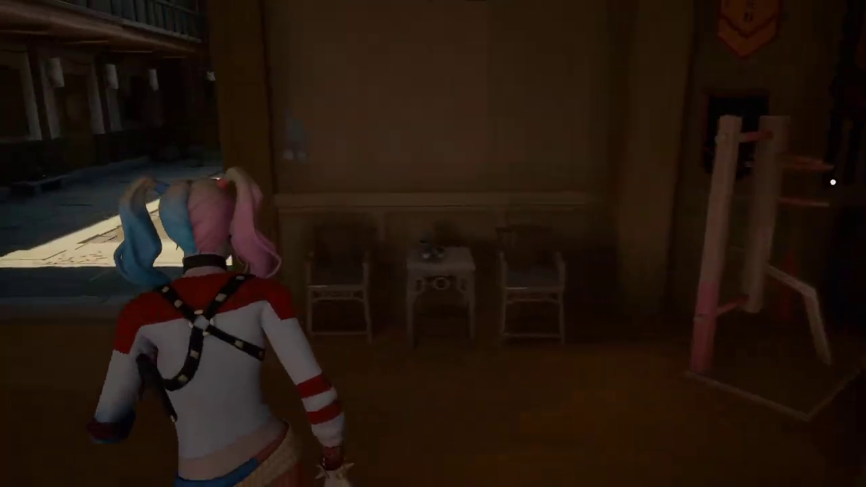
key(w)
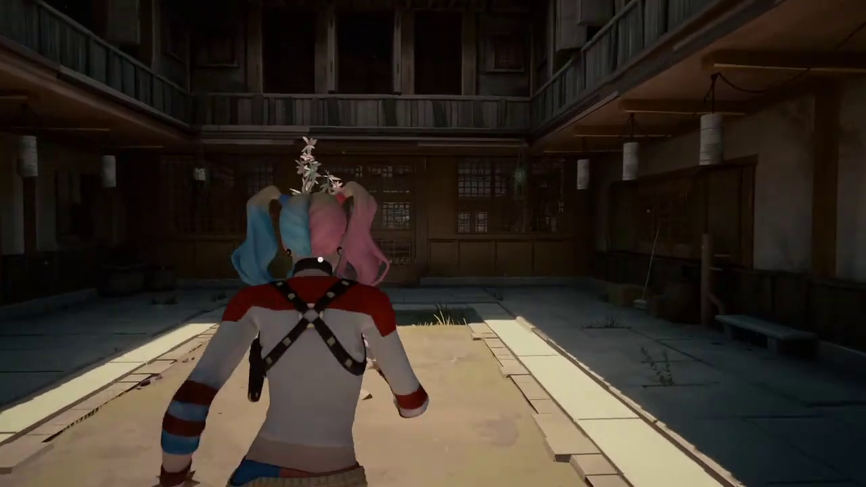
key(w)
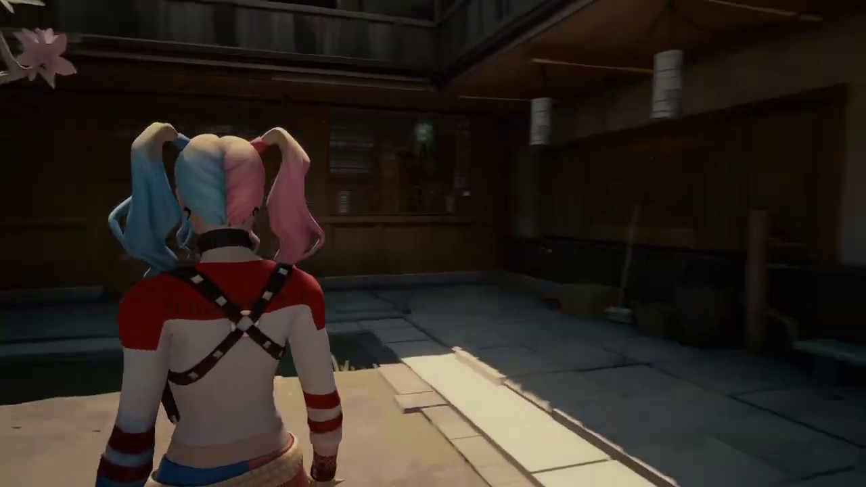
key(w)
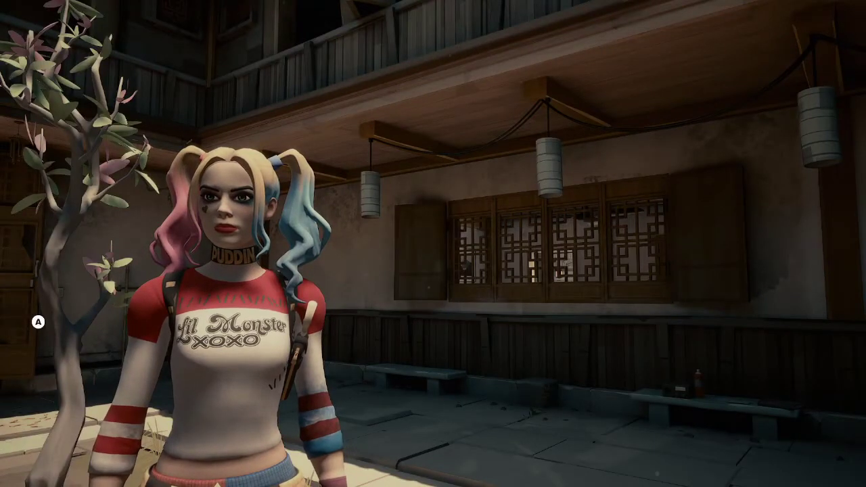